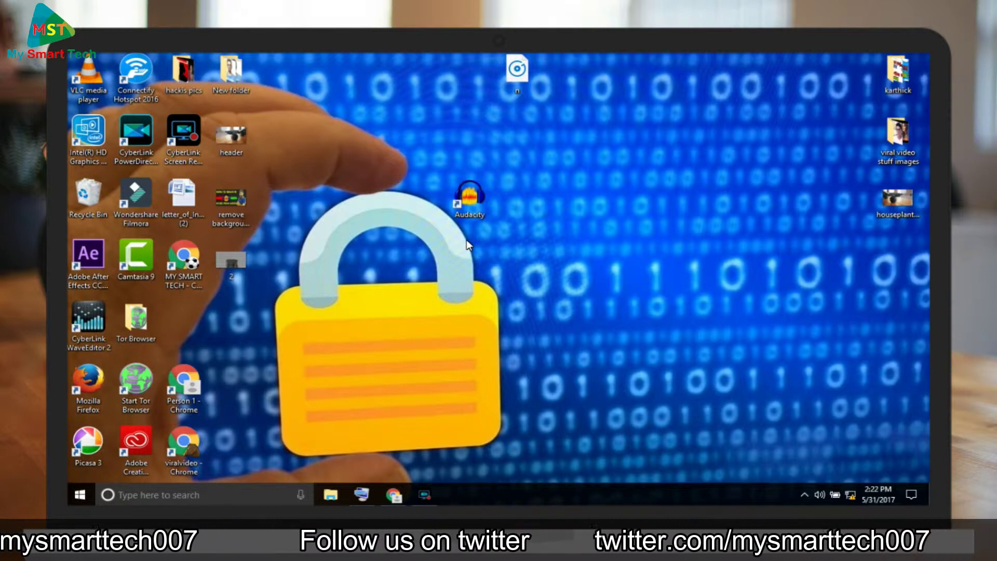
# Launch Audacity, dismiss the welcome message and open the audio file n from the Desktop
pyautogui.doubleClick(469, 197)
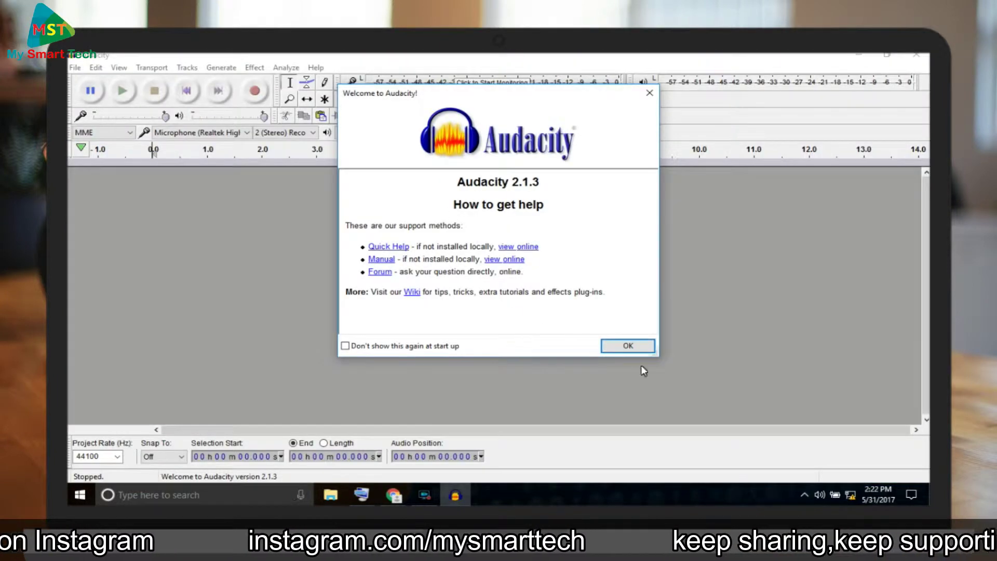
pyautogui.click(629, 346)
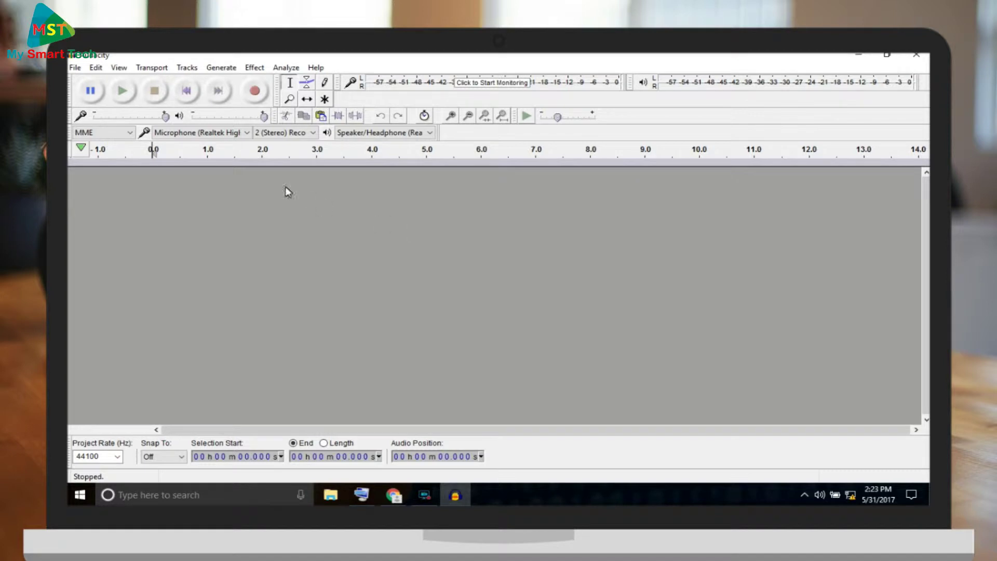
pyautogui.click(75, 68)
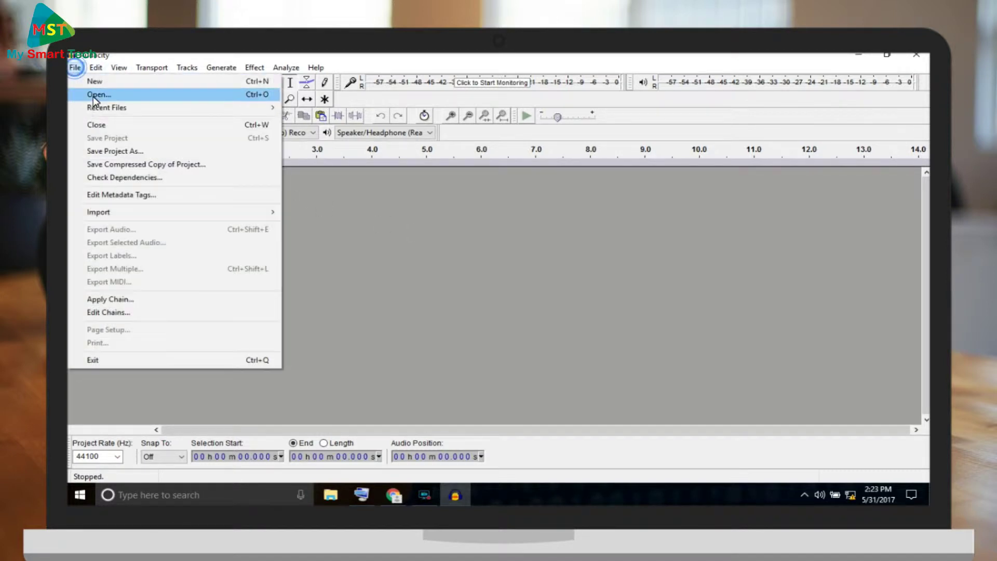
pyautogui.click(93, 95)
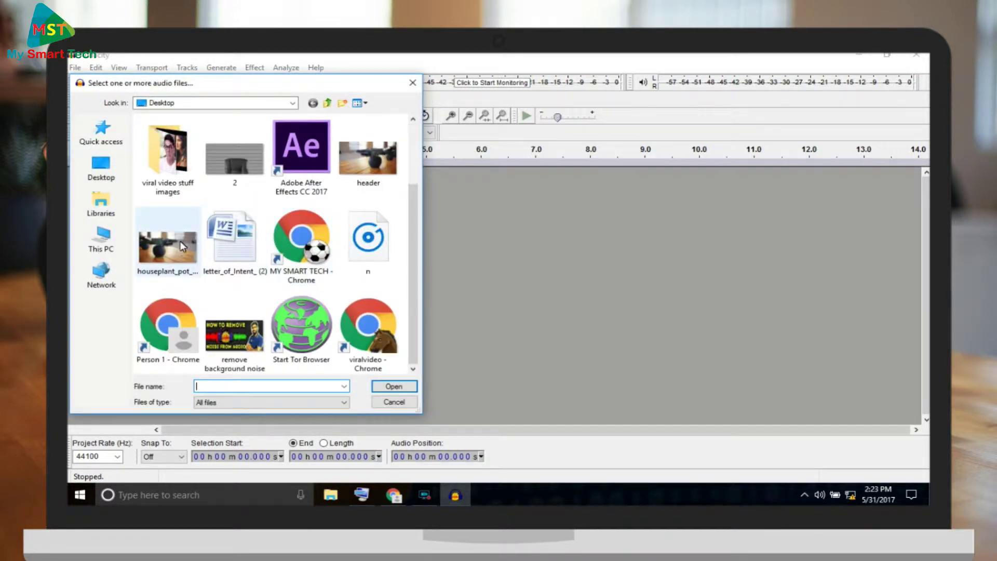
pyautogui.doubleClick(367, 251)
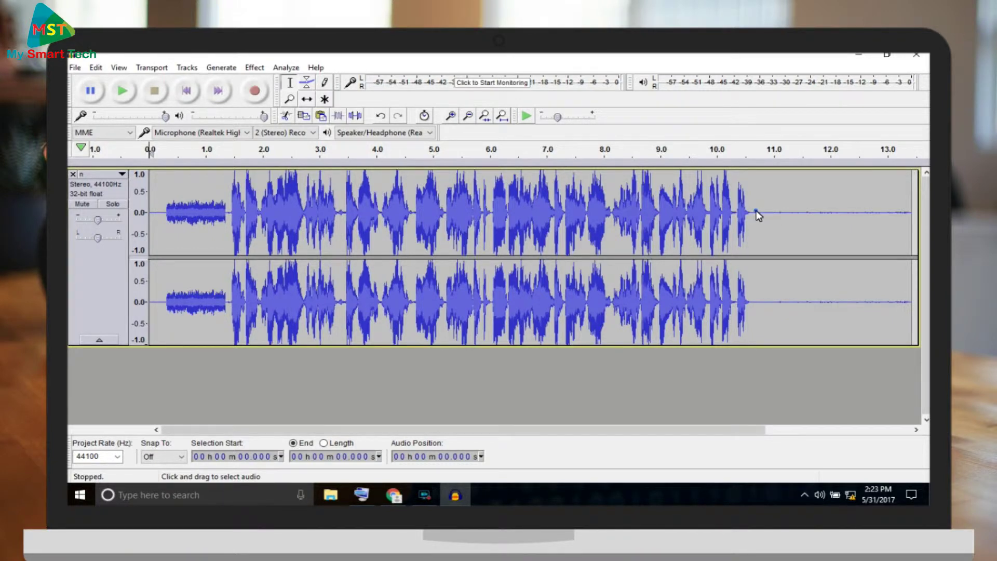
# Examine the waveform's silent ending, the speech section and the noise-only opening by highlighting each region
pyautogui.moveTo(756, 214); pyautogui.dragTo(899, 213)
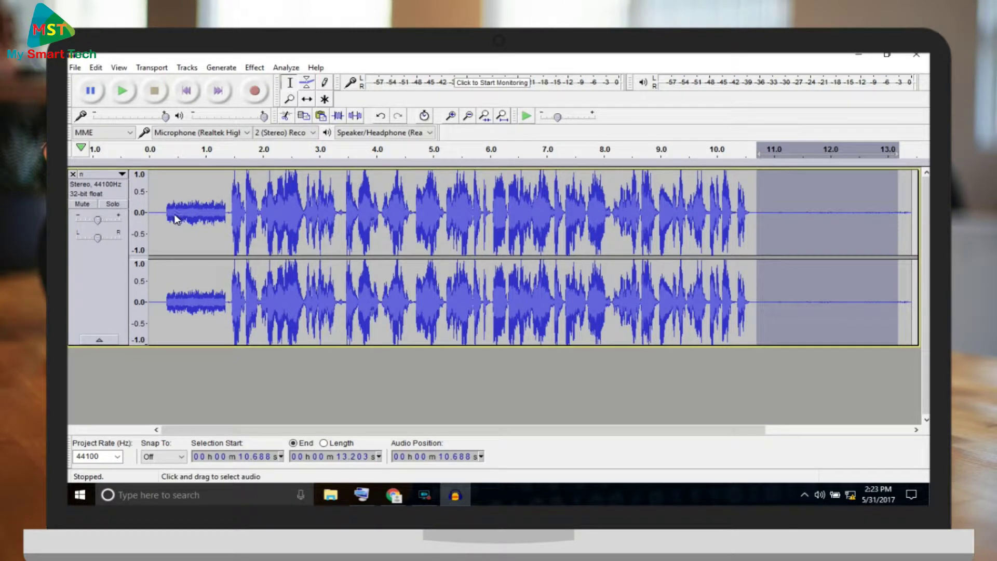
pyautogui.moveTo(236, 217); pyautogui.dragTo(734, 214)
pyautogui.click(270, 220)
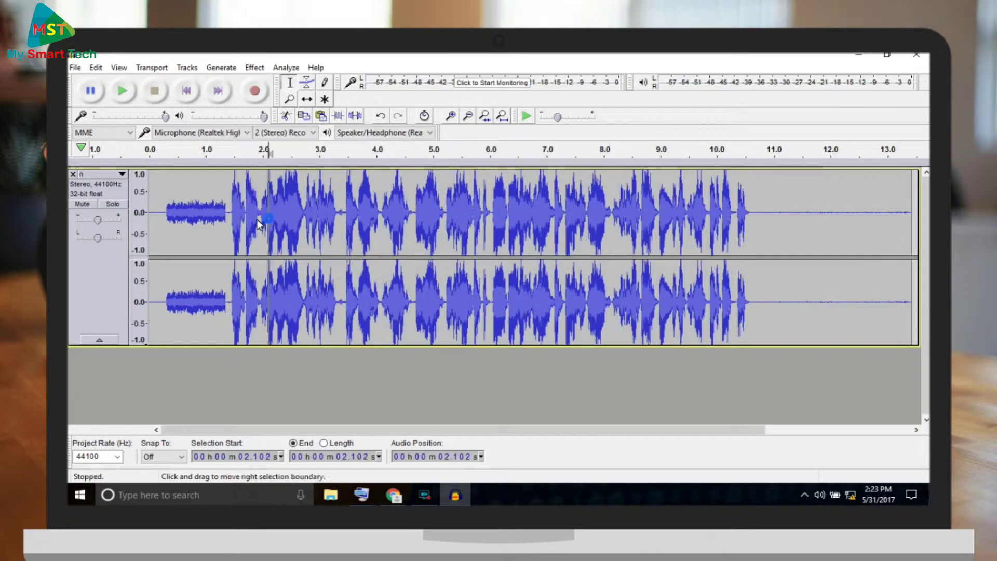
pyautogui.moveTo(160, 214); pyautogui.dragTo(229, 210)
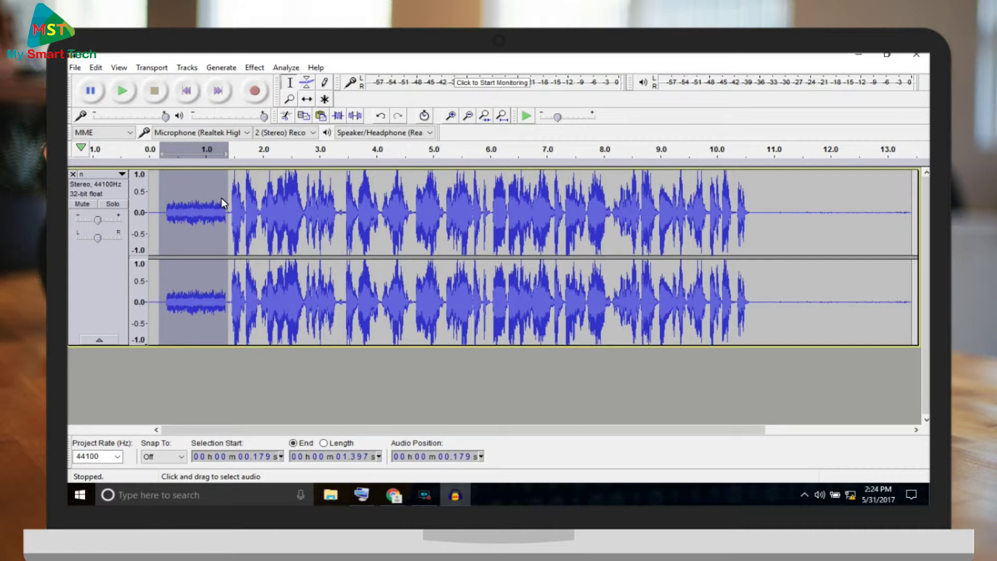
pyautogui.click(223, 194)
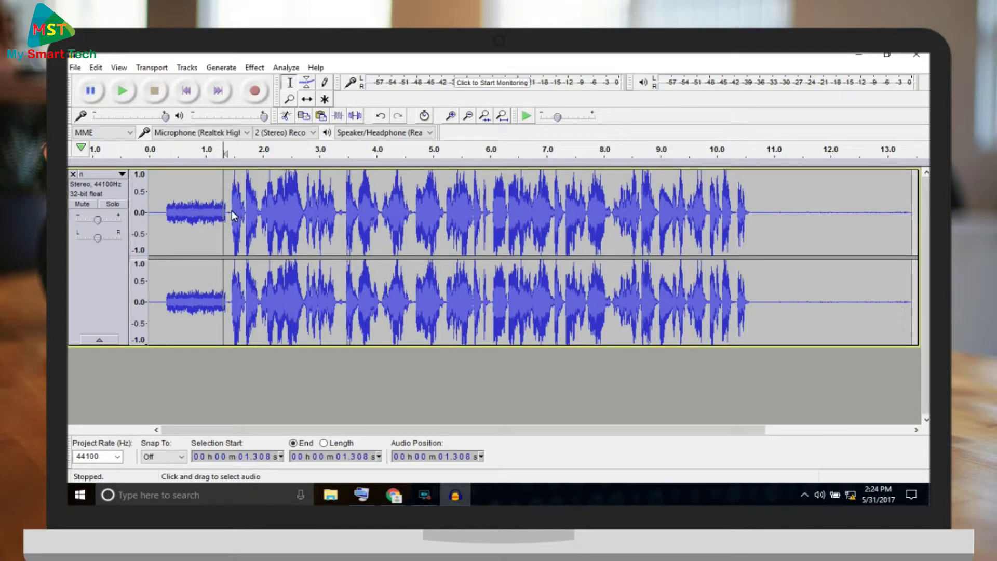
pyautogui.moveTo(229, 211); pyautogui.dragTo(149, 205)
# Play the track from about 0.3 s to hear the background noise, pausing and resuming playback along the way
pyautogui.click(167, 203)
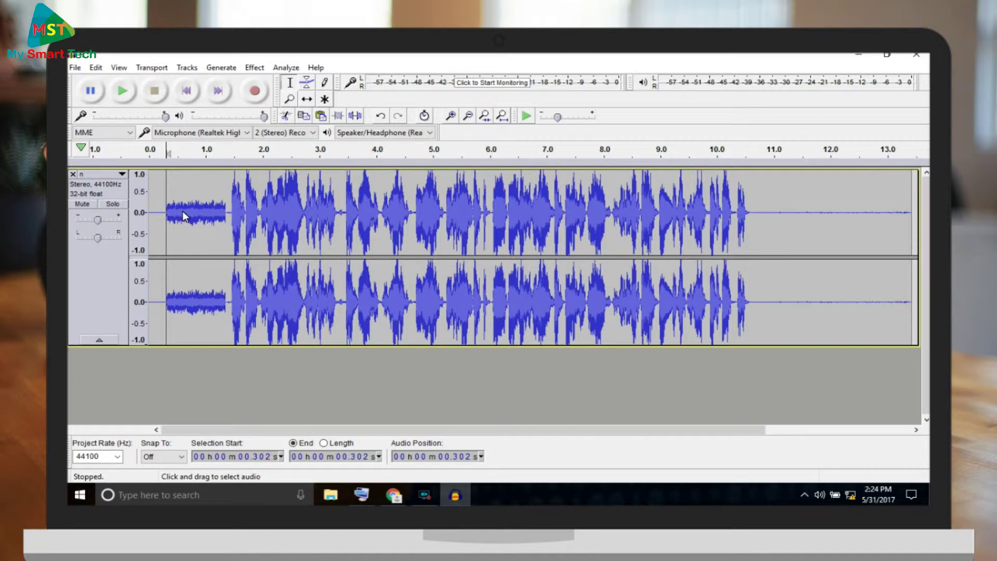
pyautogui.click(123, 92)
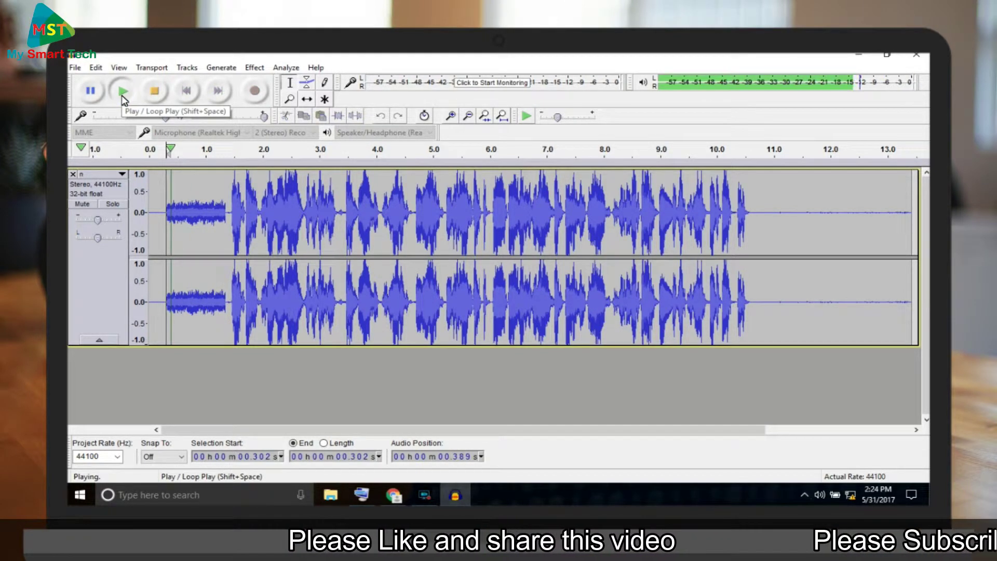
pyautogui.click(92, 94)
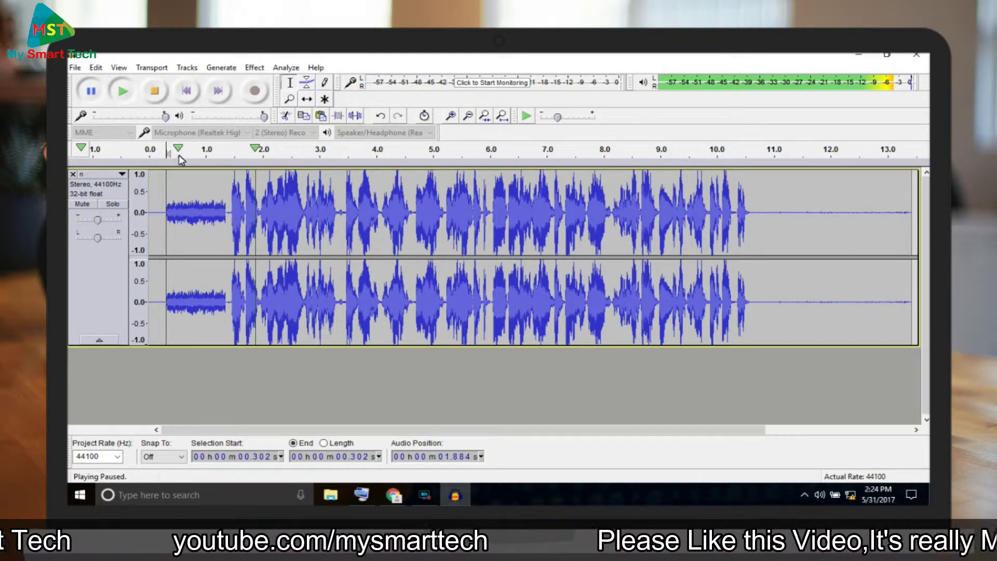
pyautogui.click(255, 152)
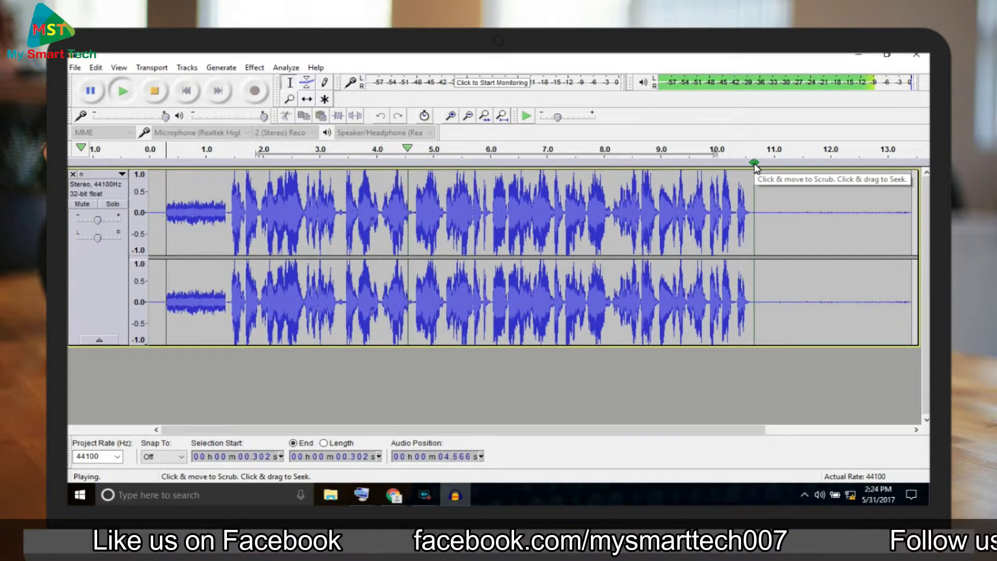
pyautogui.click(99, 94)
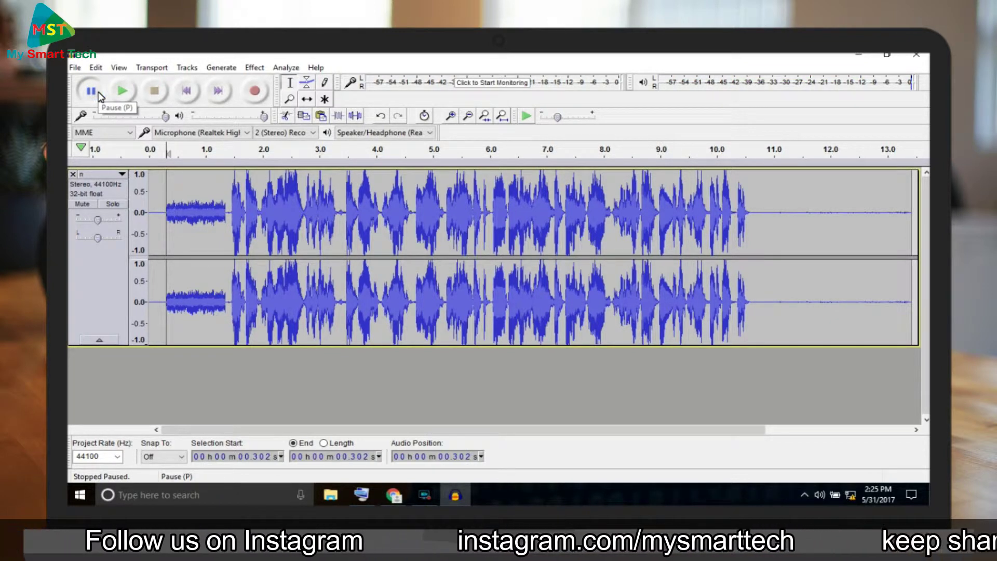
# Capture a noise profile with Noise Reduction from the noise-only opening, about 0 to 1.409 s
pyautogui.click(229, 220)
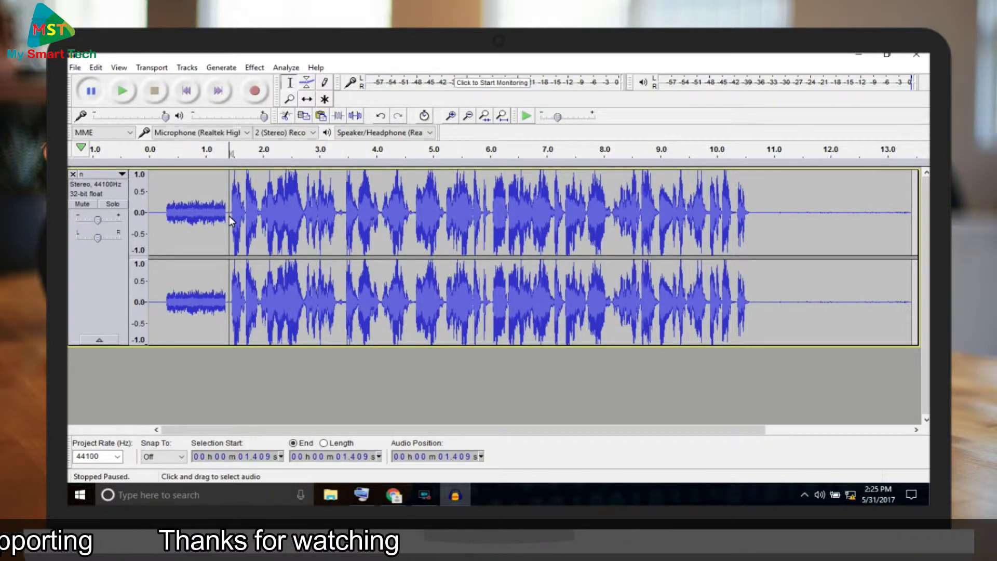
pyautogui.moveTo(229, 221); pyautogui.dragTo(140, 211)
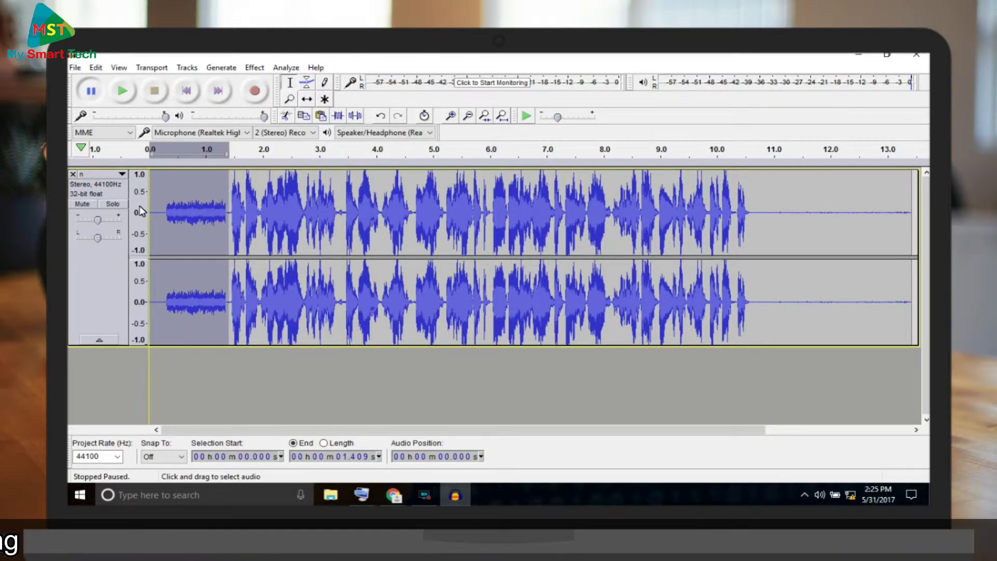
pyautogui.click(256, 68)
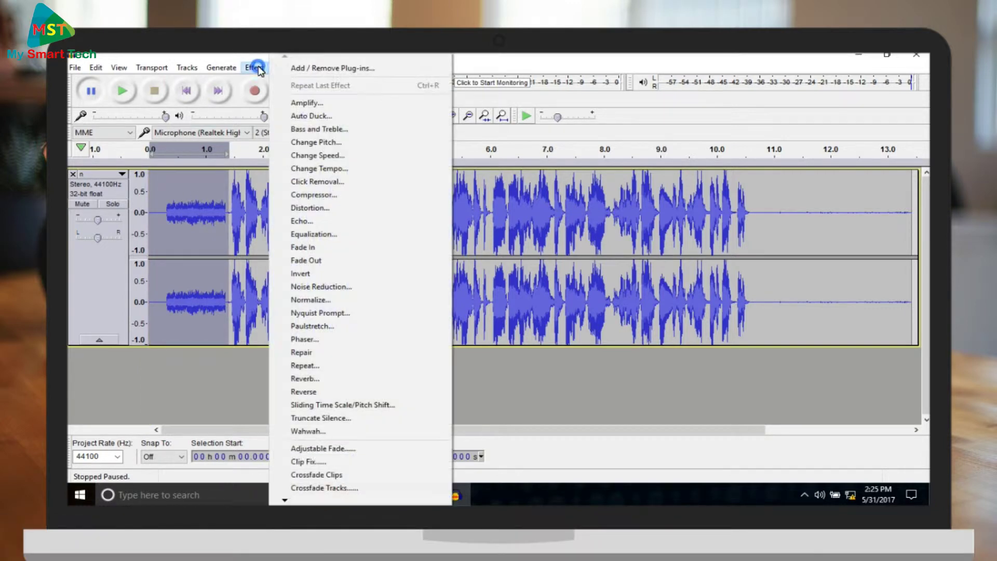
pyautogui.click(308, 287)
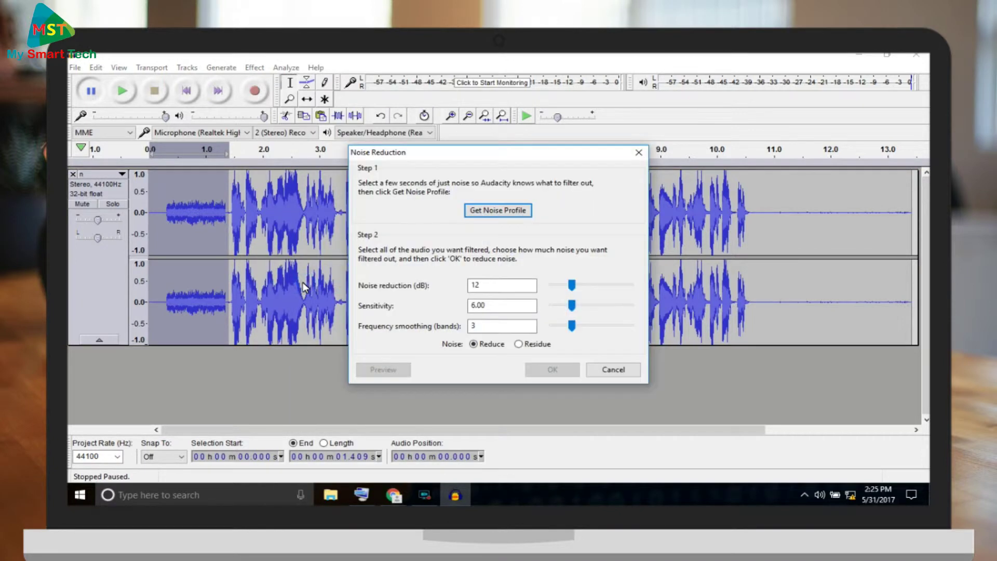
pyautogui.click(496, 211)
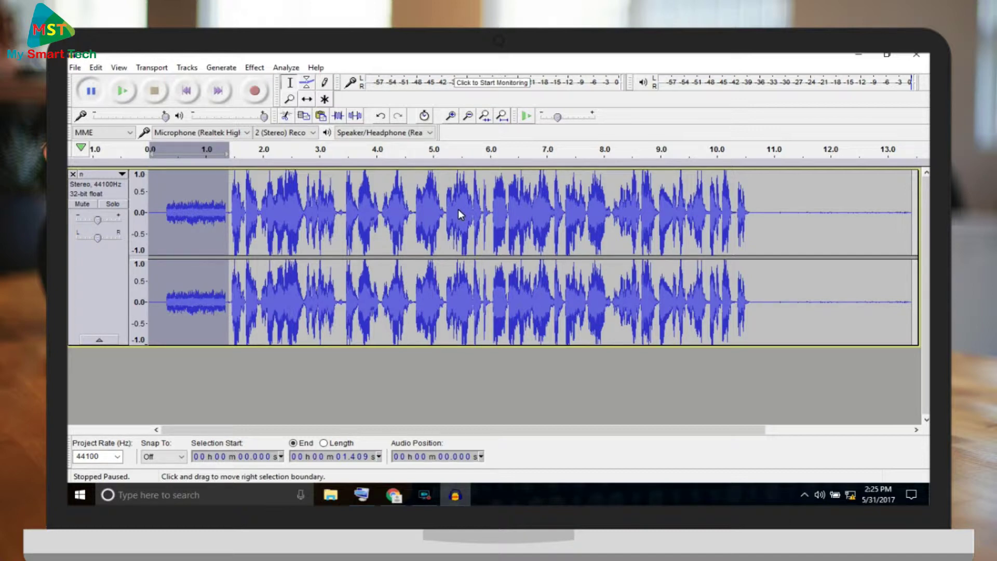
# Apply Noise Reduction to the entire track with 12 dB reduction, sensitivity 6.00 and 3 frequency smoothing bands
pyautogui.hotkey('ctrl', 'a')
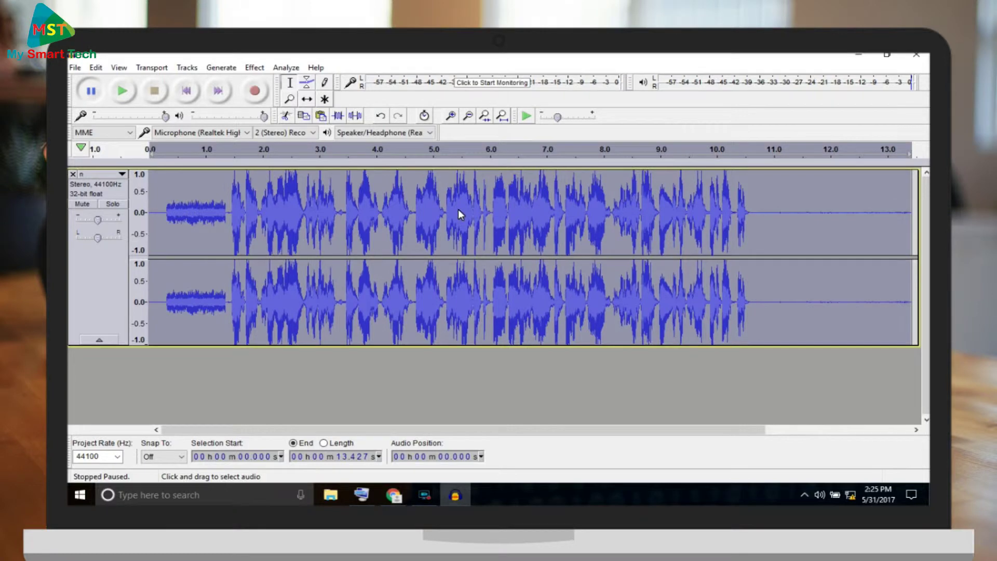
pyautogui.click(257, 70)
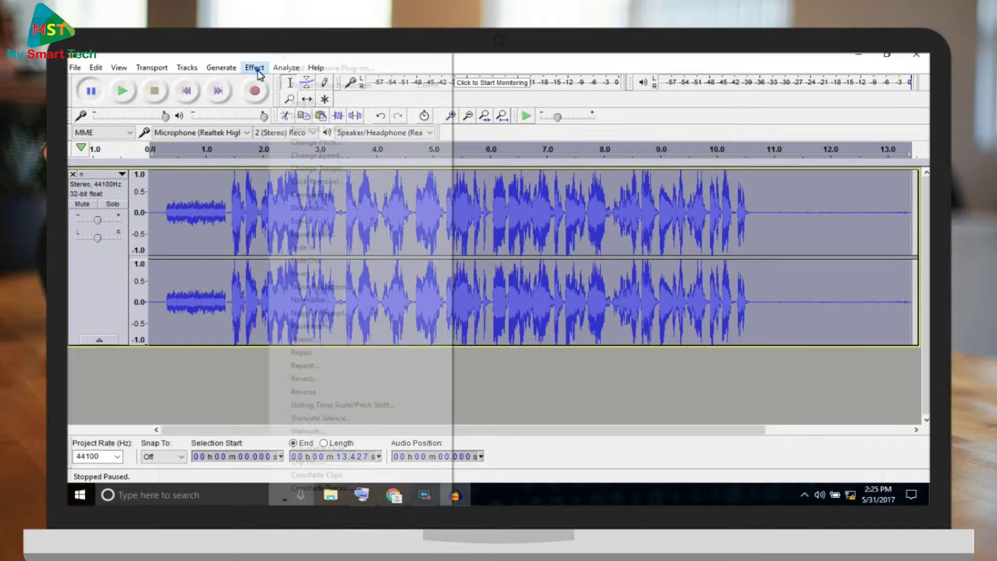
pyautogui.click(345, 286)
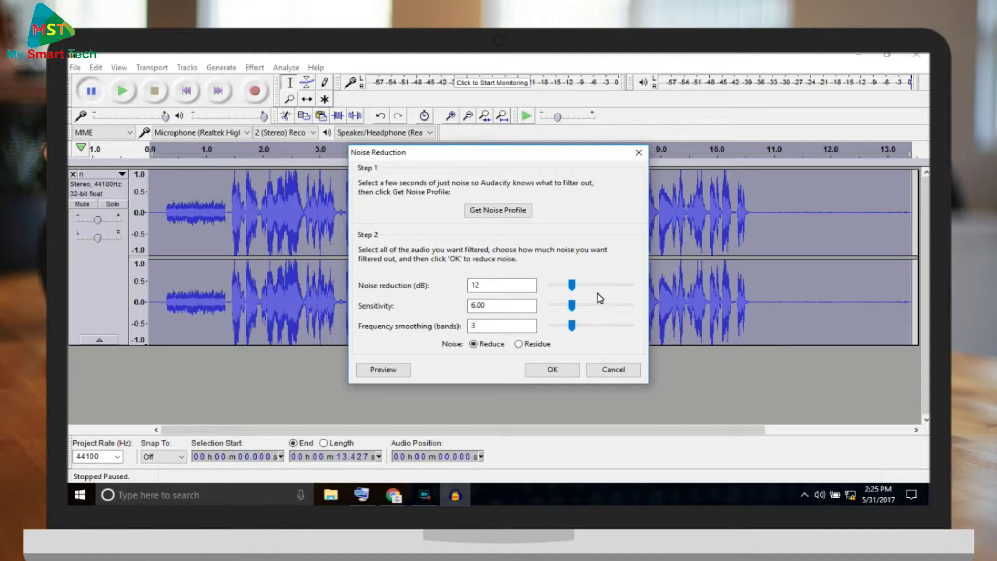
pyautogui.click(552, 370)
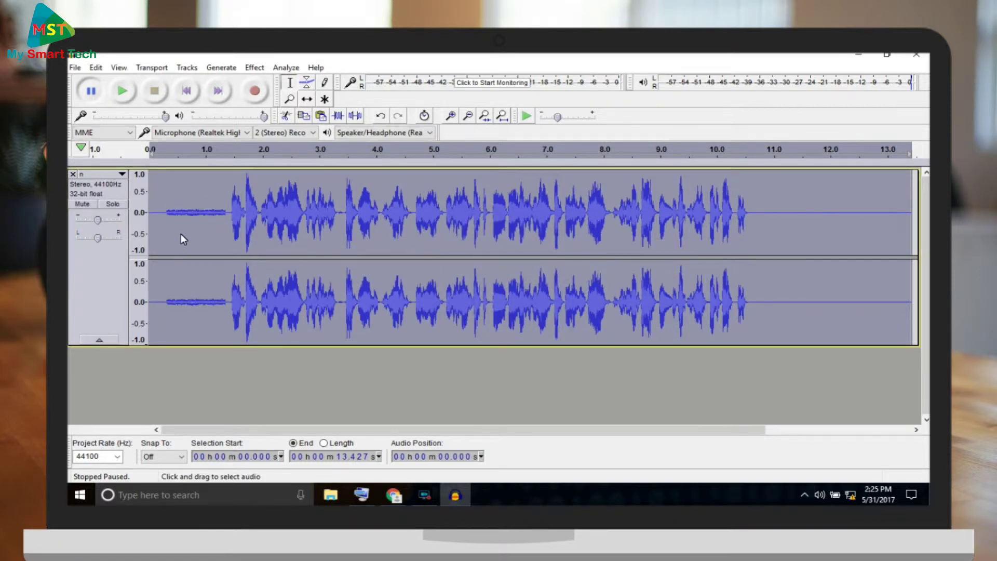
# Capture a new noise profile from the remaining noise between about 0.157 and 1.409 s
pyautogui.click(231, 217)
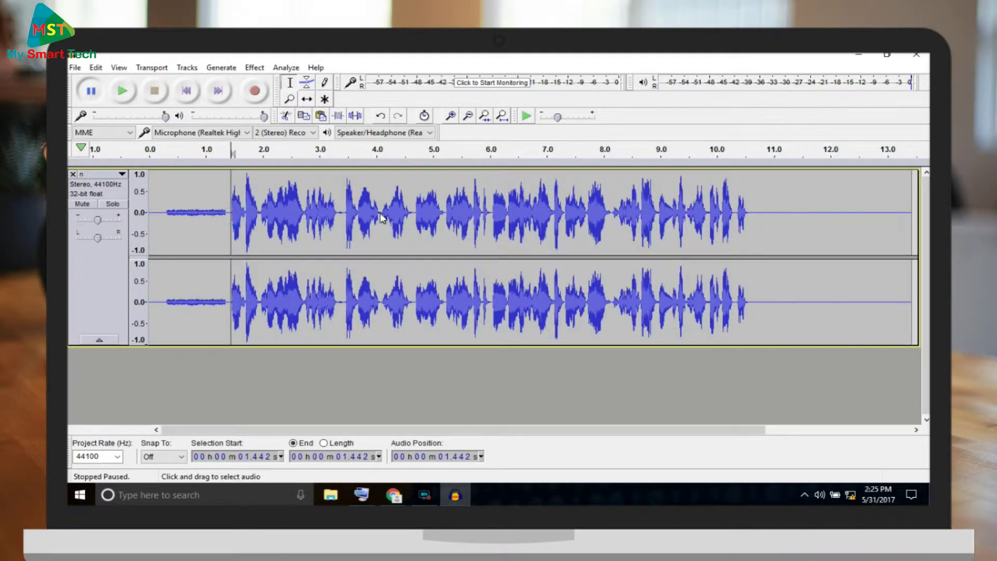
pyautogui.moveTo(229, 214); pyautogui.dragTo(158, 207)
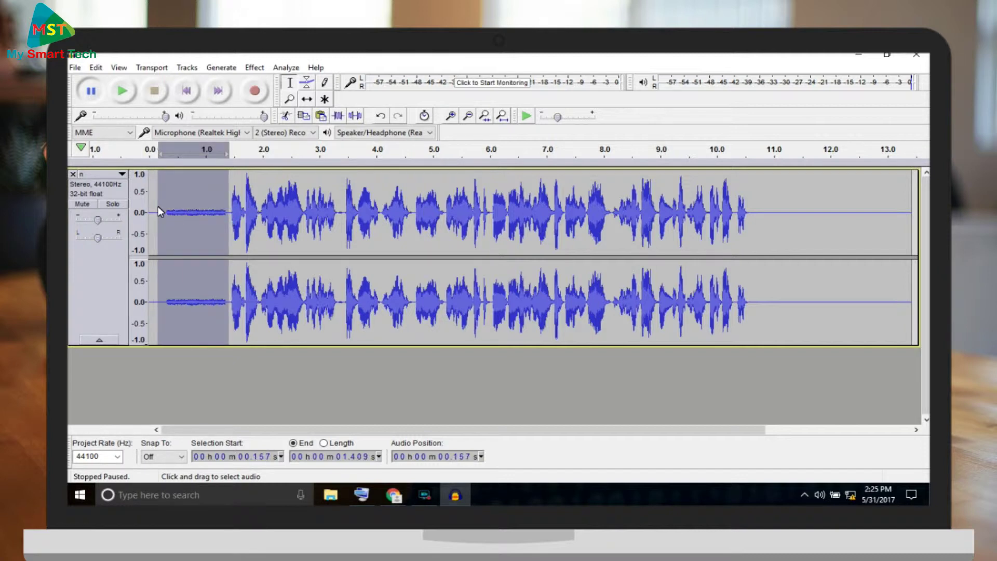
pyautogui.click(253, 68)
pyautogui.click(307, 286)
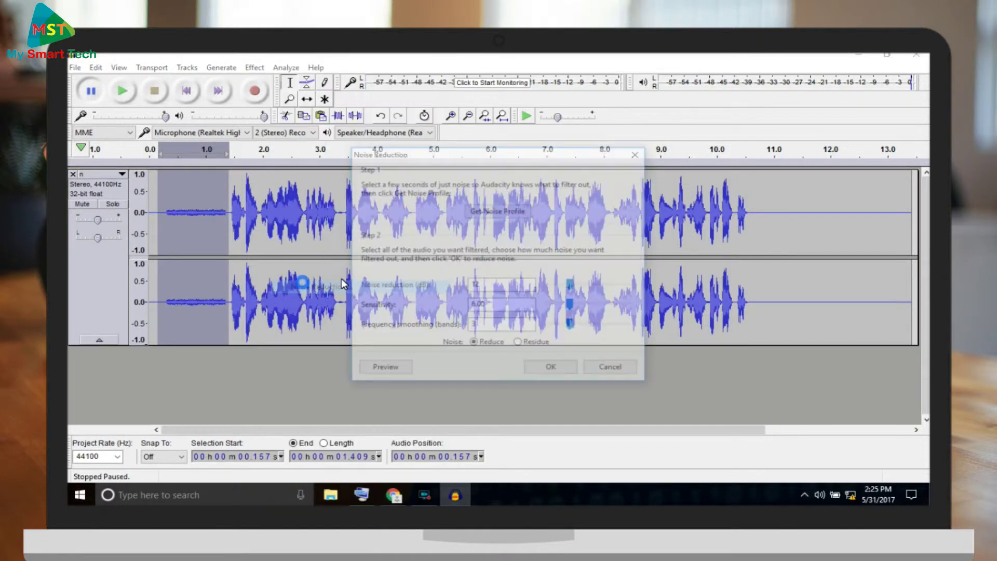
pyautogui.click(513, 210)
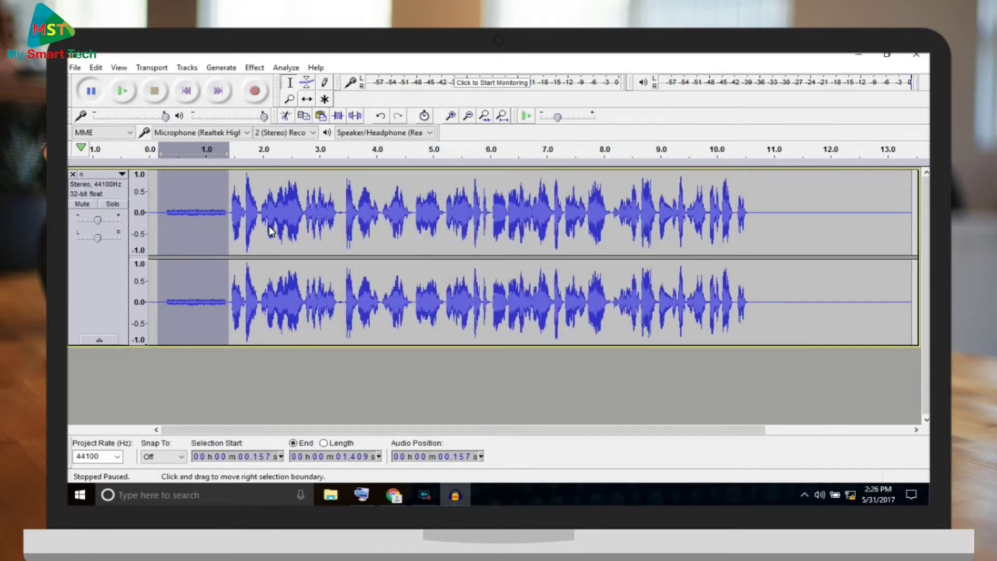
# Run a second Noise Reduction pass on the whole track with 12 dB, sensitivity 6.00 and 3 smoothing bands
pyautogui.hotkey('ctrl', 'a')
pyautogui.click(255, 68)
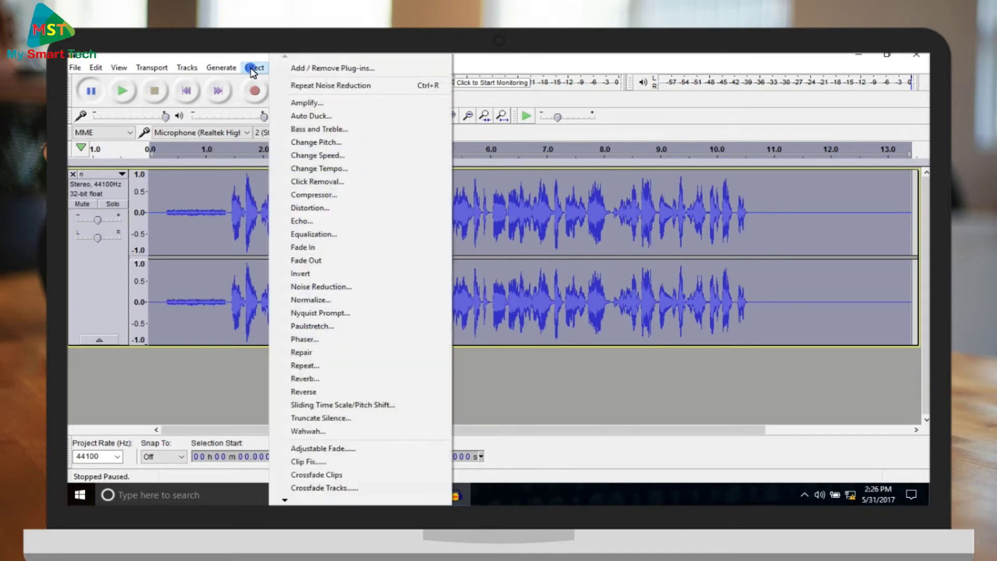
pyautogui.click(346, 287)
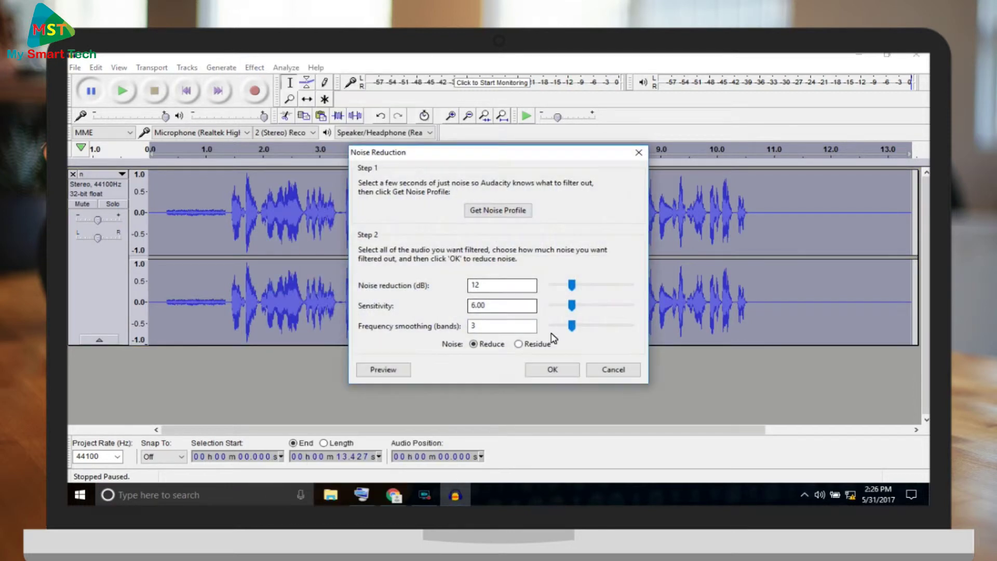
pyautogui.click(551, 369)
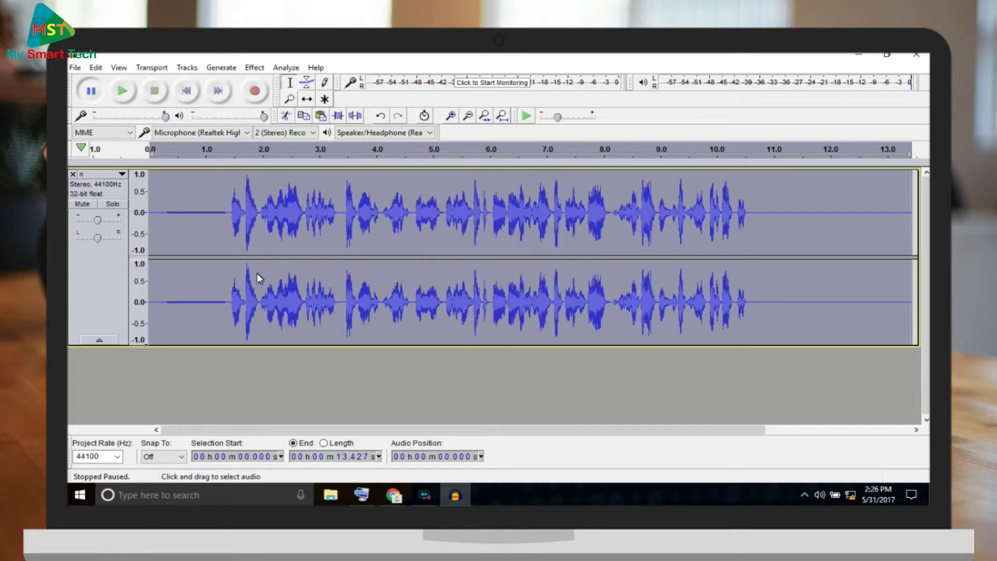
# Play the cleaned track from about 0.939 s and check the formerly noisy opening section
pyautogui.click(202, 223)
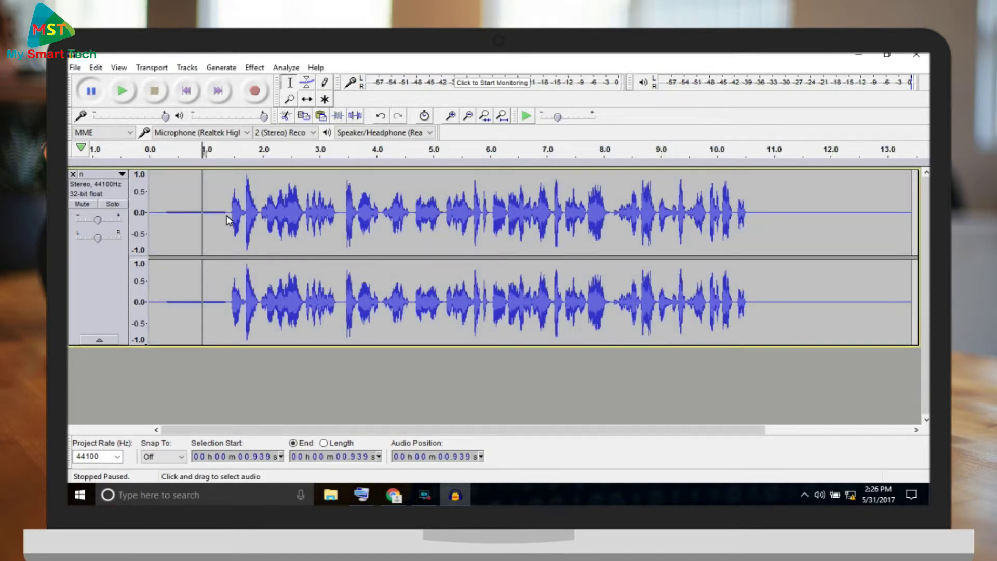
pyautogui.press('space')
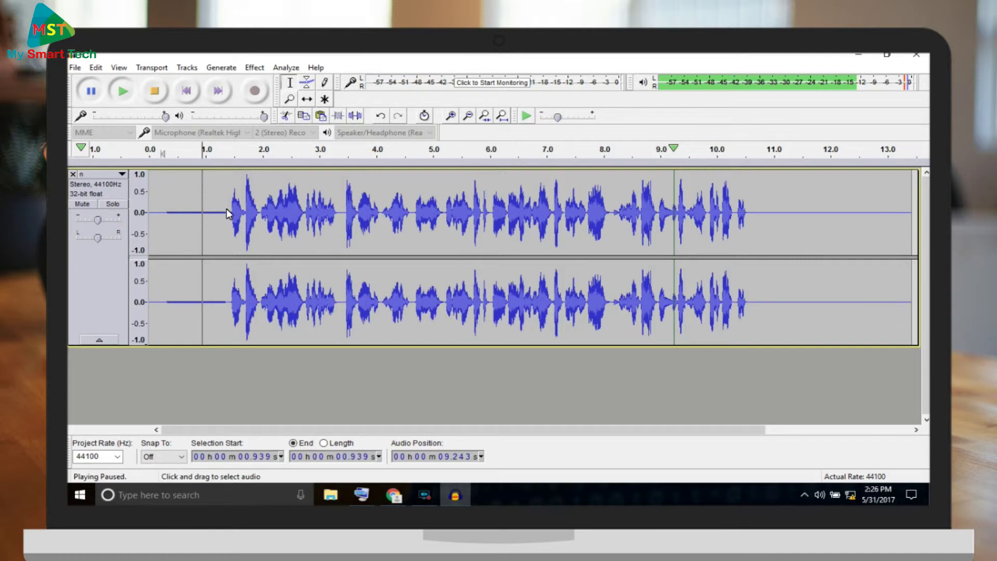
pyautogui.moveTo(227, 208); pyautogui.dragTo(160, 204)
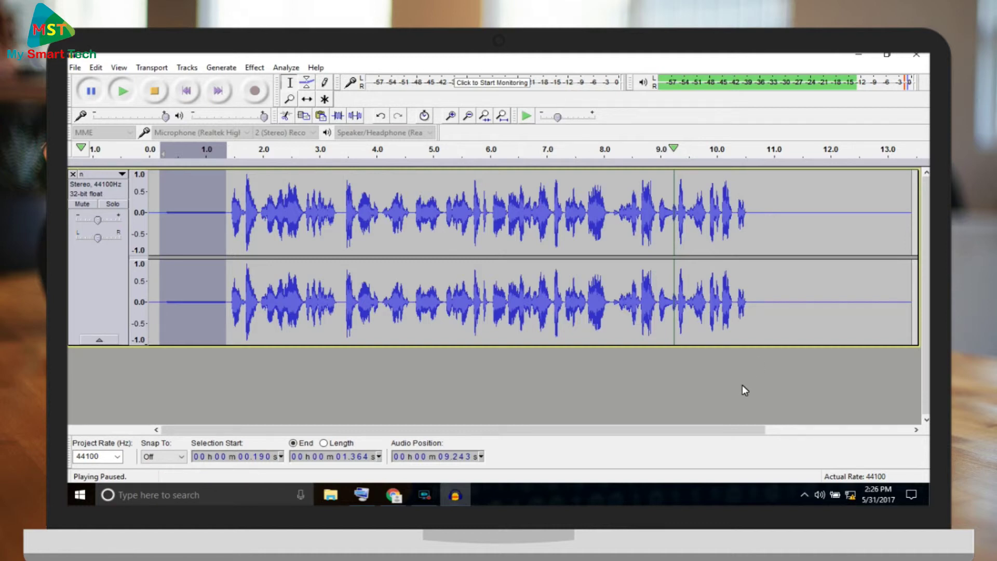
pyautogui.click(285, 246)
# Export the cleaned audio to the Desktop as an MP3 file named hh, leaving the metadata tags blank
pyautogui.click(75, 67)
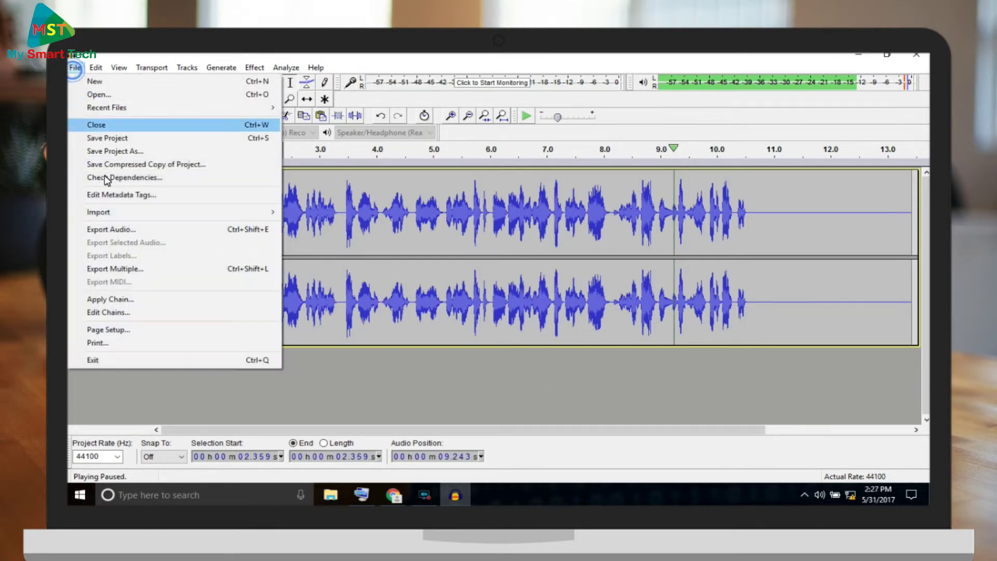
pyautogui.click(107, 231)
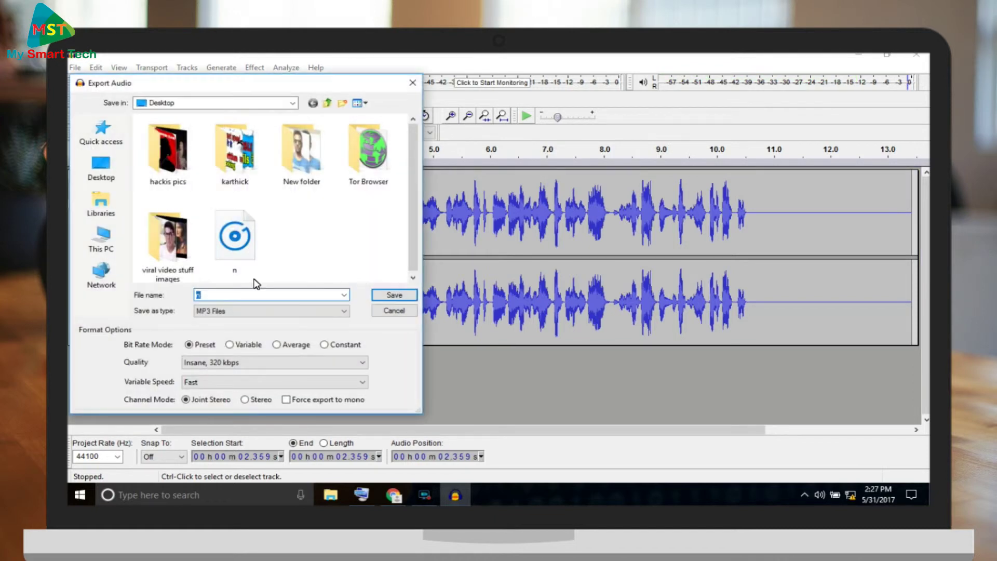
pyautogui.click(220, 298)
pyautogui.write('hh')
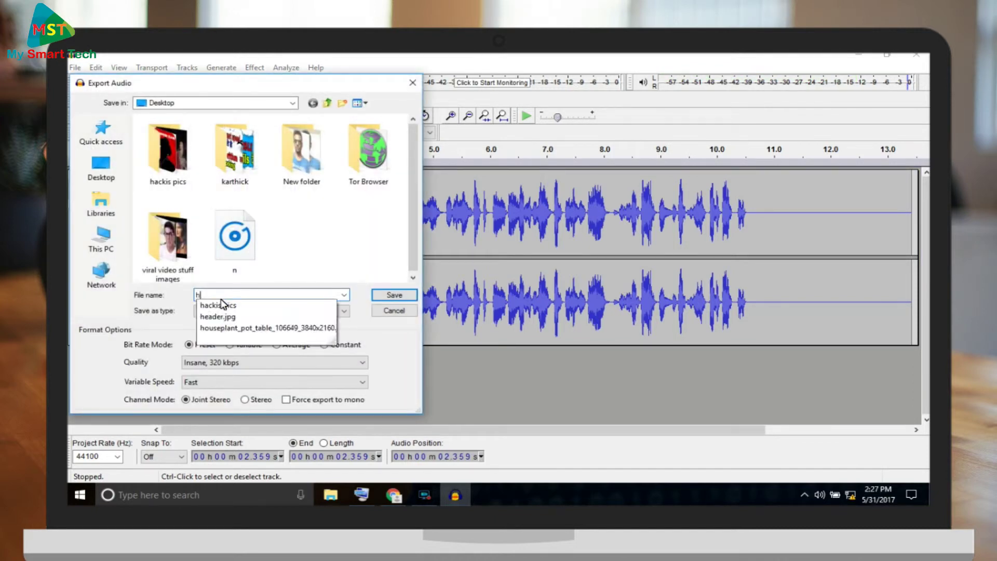
pyautogui.click(385, 294)
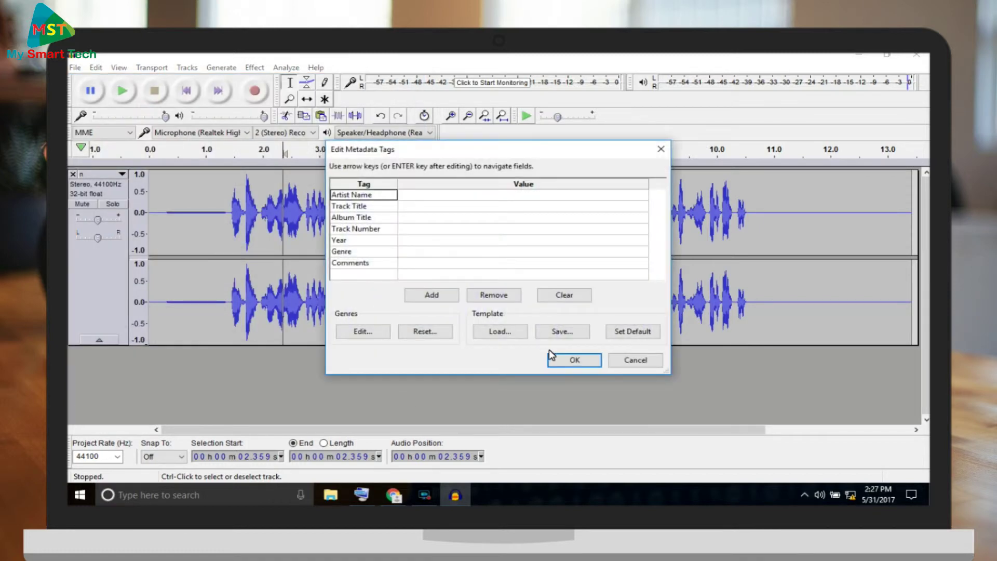
pyautogui.click(592, 359)
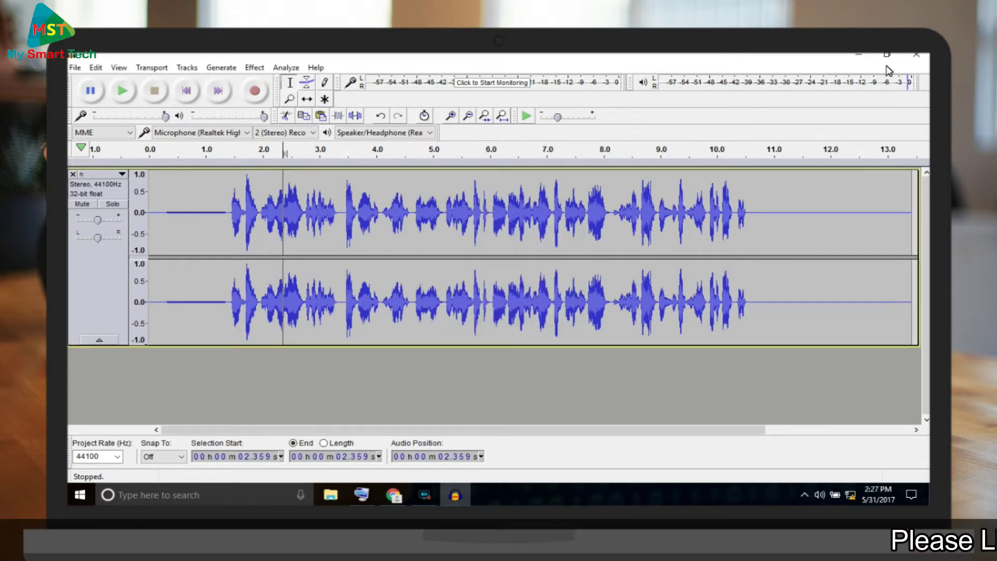
# Close Audacity without saving the project
pyautogui.click(916, 56)
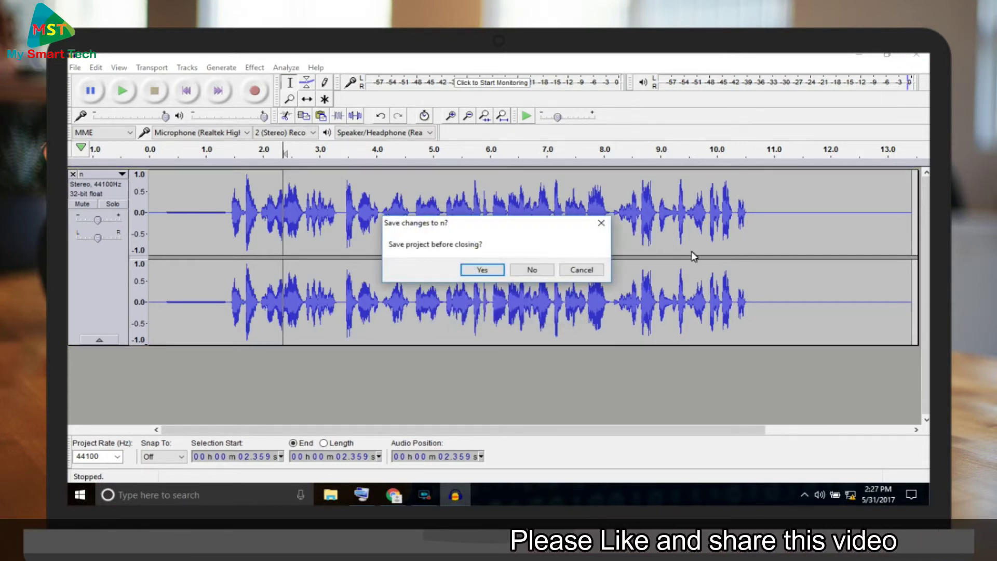
pyautogui.click(545, 270)
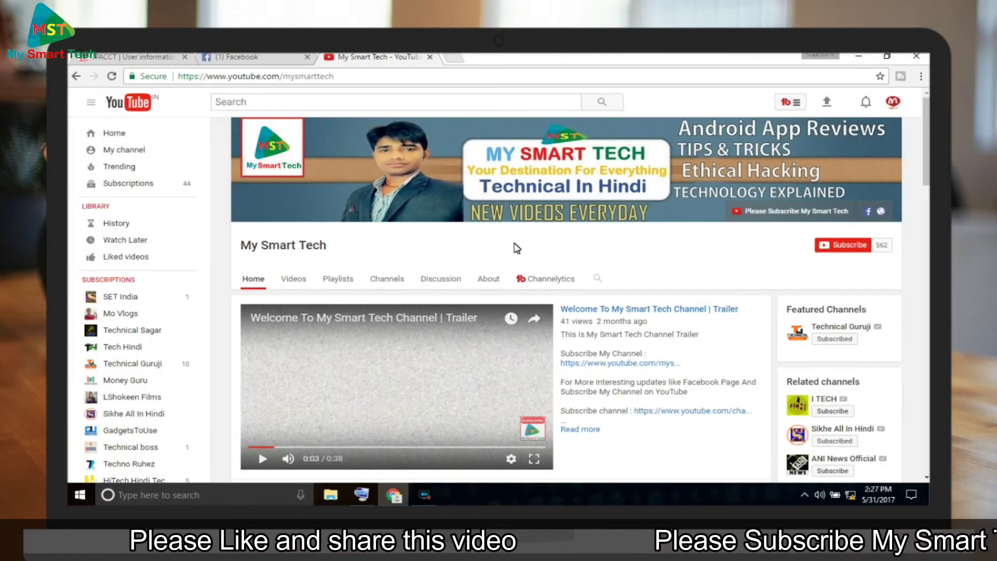